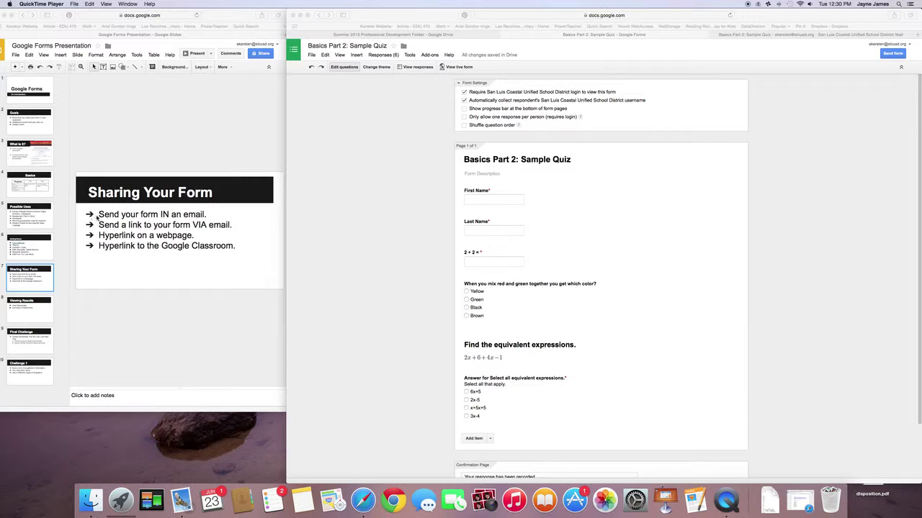
click(97, 216)
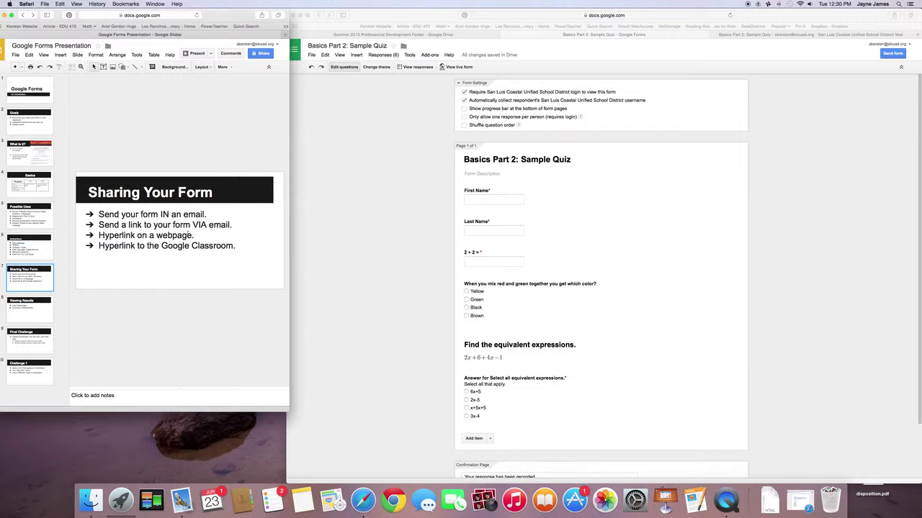
click(380, 207)
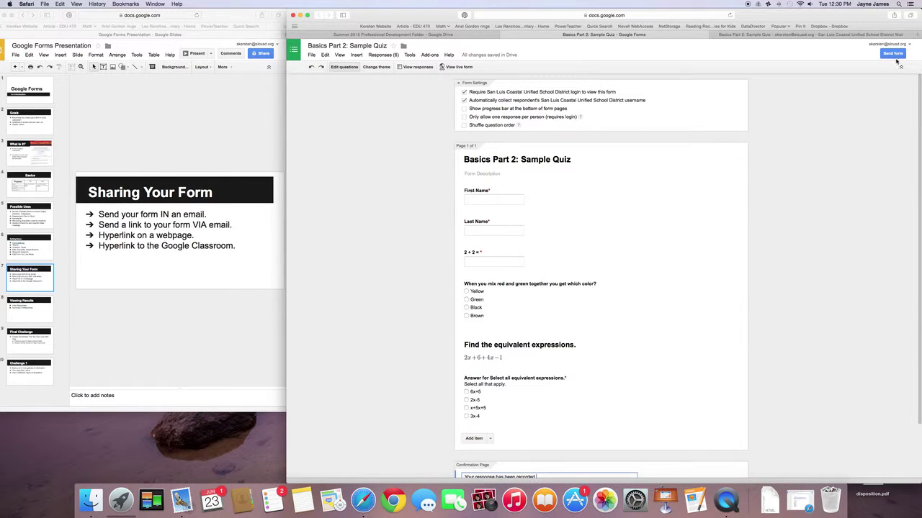
scroll(893, 81, down, 2)
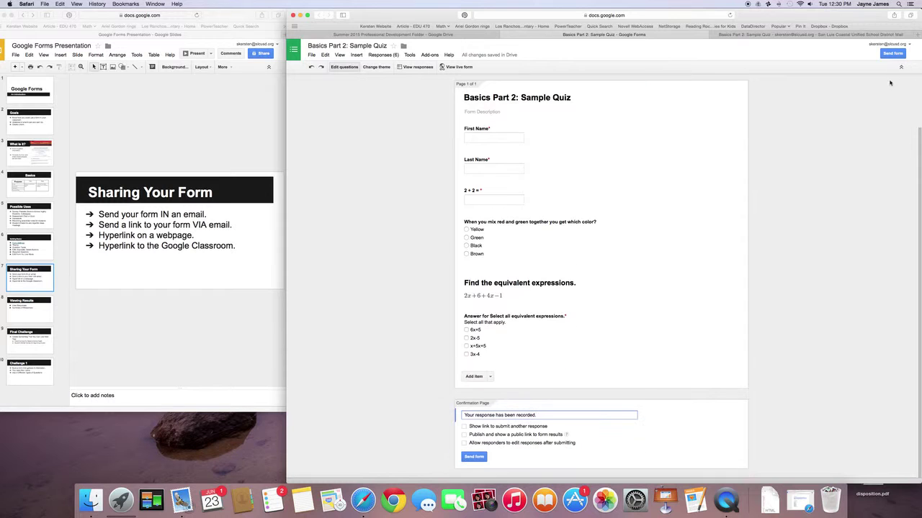
click(475, 457)
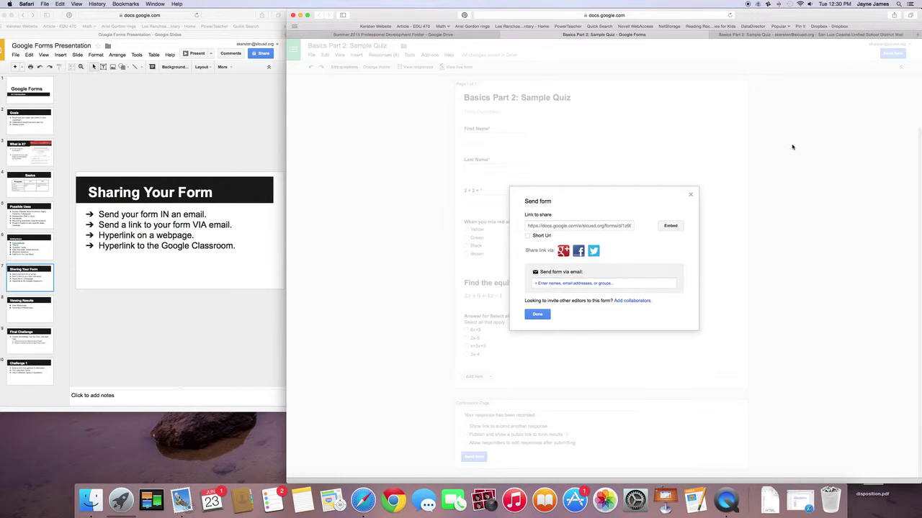
click(690, 195)
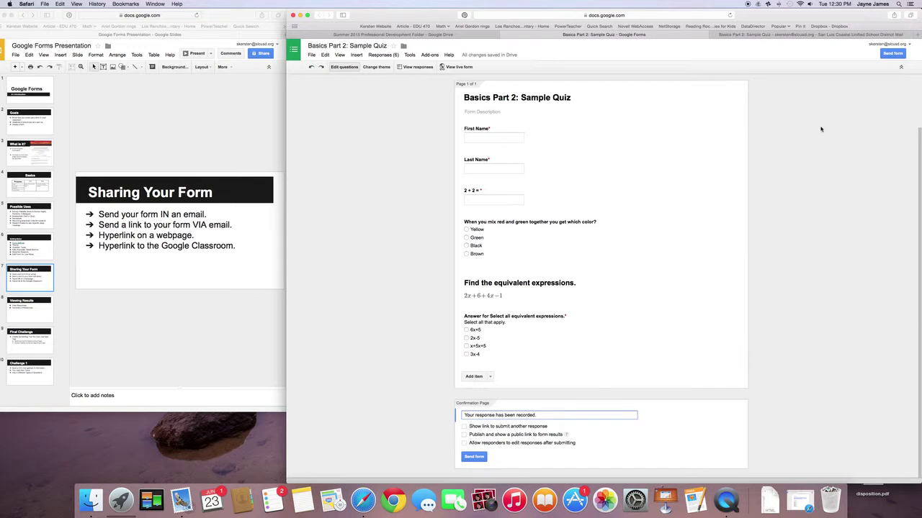
scroll(821, 128, up, 2)
Step: Open the sending options of the Basics Part 2: Sample Quiz form and enter the recipient's email address for sending it by email
click(892, 55)
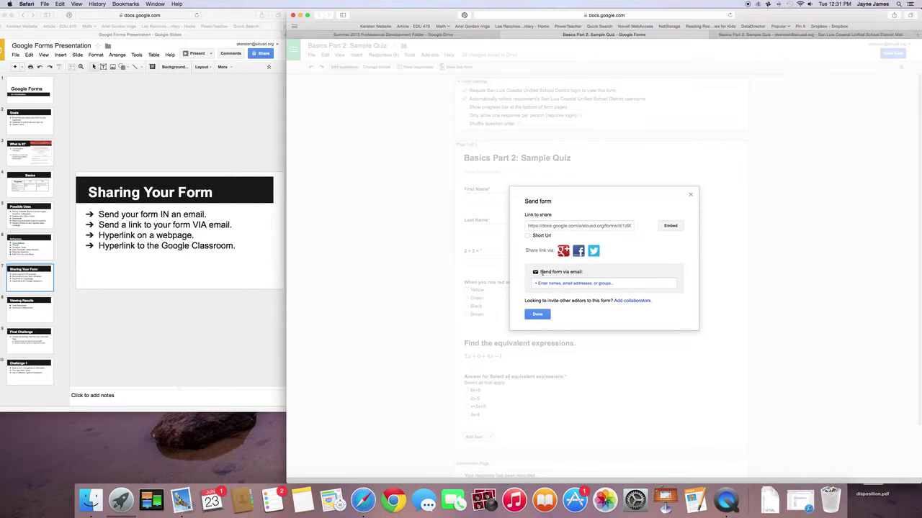
click(546, 283)
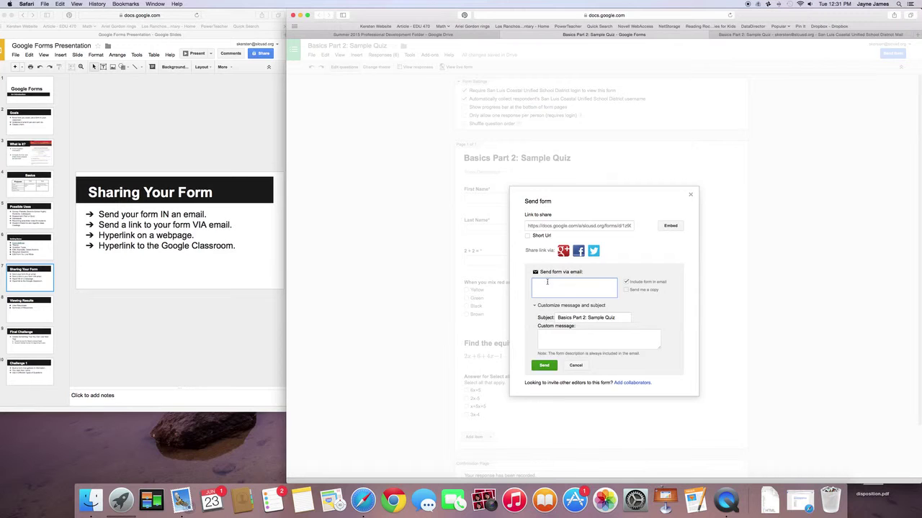
text(stephen)
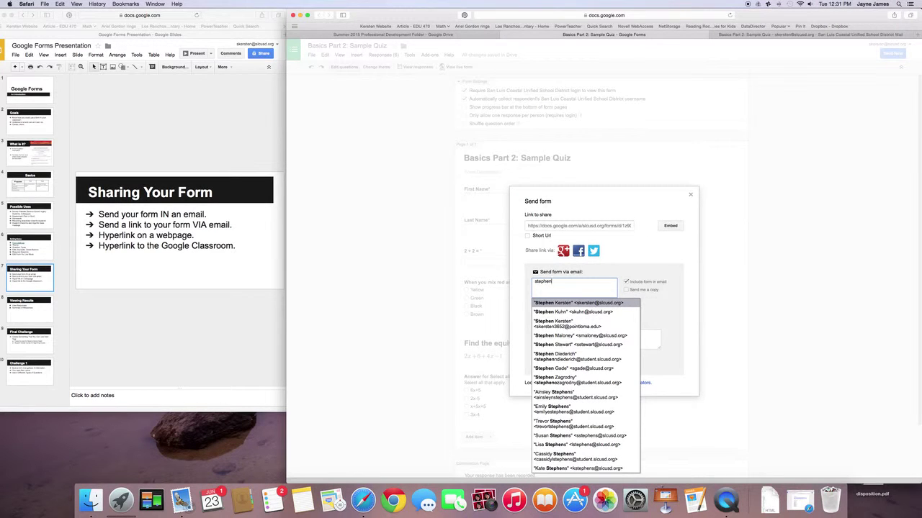
key(Return)
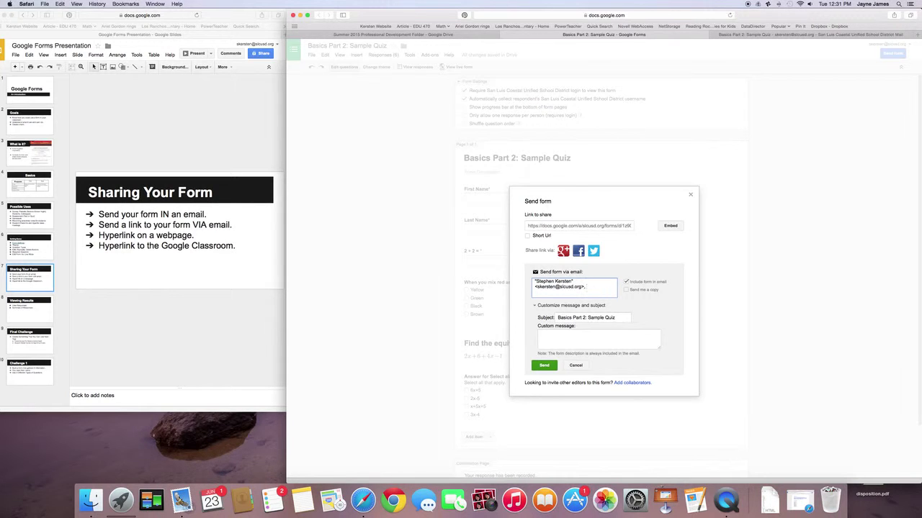
Step: Try adding the Room 10 Students 2014-2015 contact group as recipients, and clear the whole recipient list
text(Room)
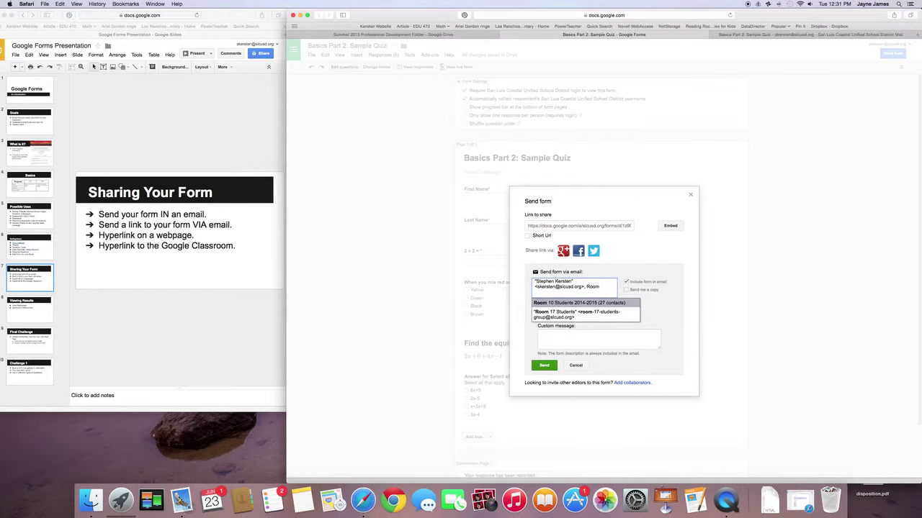
click(559, 303)
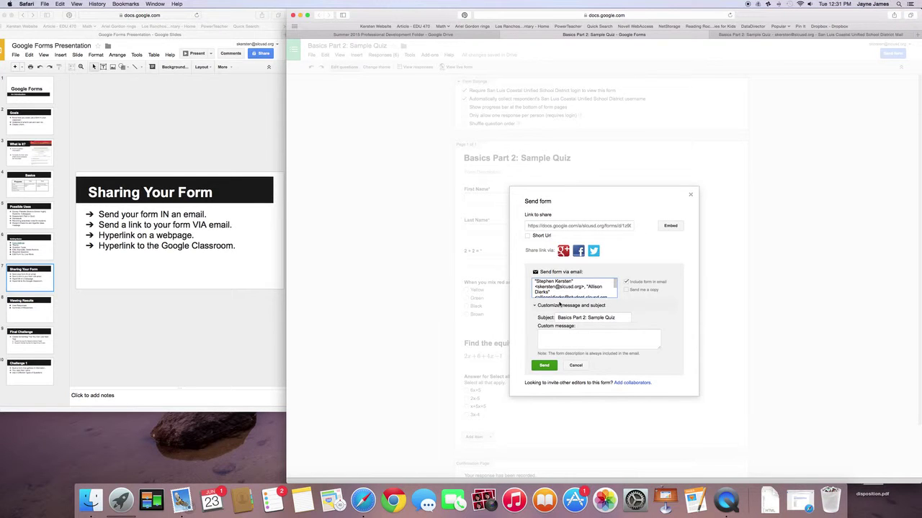
key(BackSpace)
key(BackSpace)
key(BackSpace)
key(BackSpace)
key(BackSpace)
key(super+a)
key(BackSpace)
Step: Enter the single recipient's email address again and send the email with the form included
text(steph)
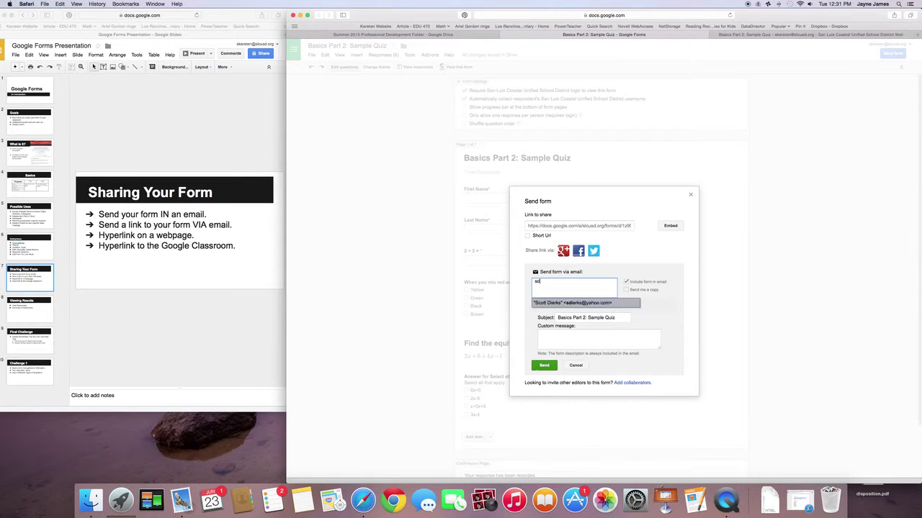
key(Return)
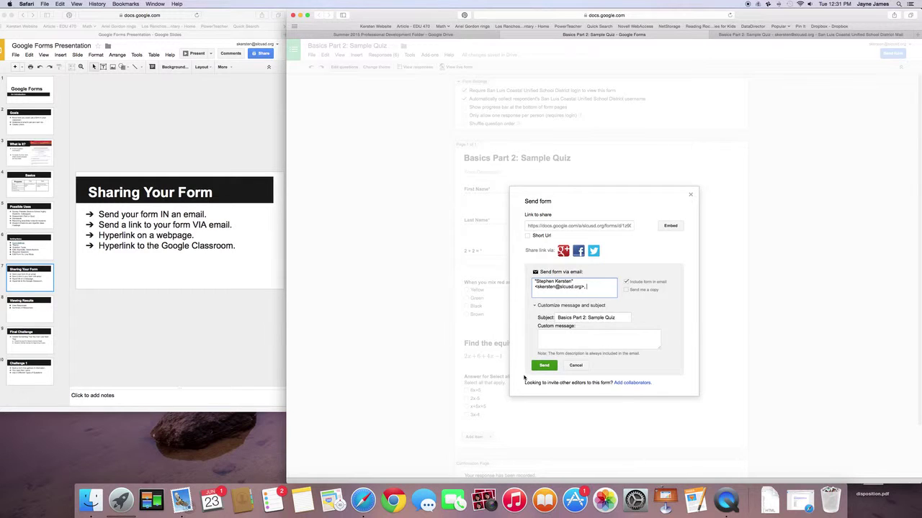
click(543, 366)
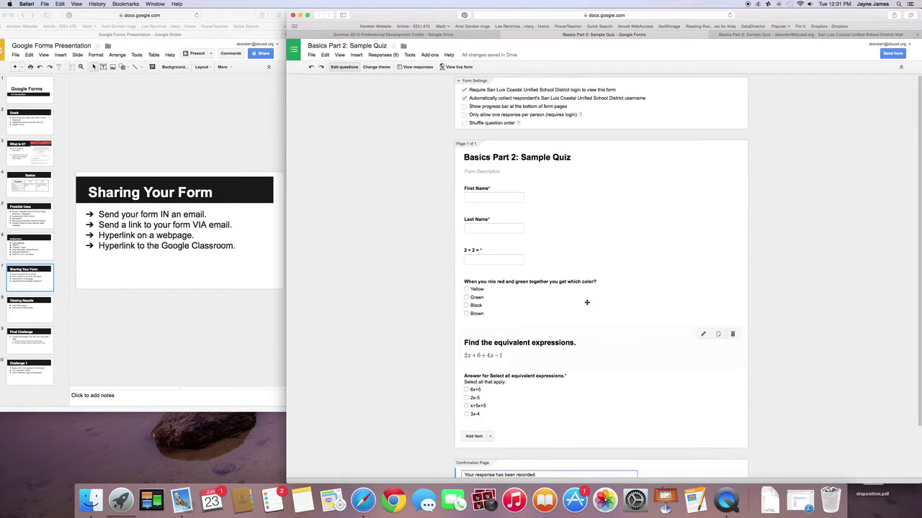
Step: Switch to Gmail, view the quiz form embedded in the Basics Part 2: Sample Quiz email, and return to the inbox
click(796, 35)
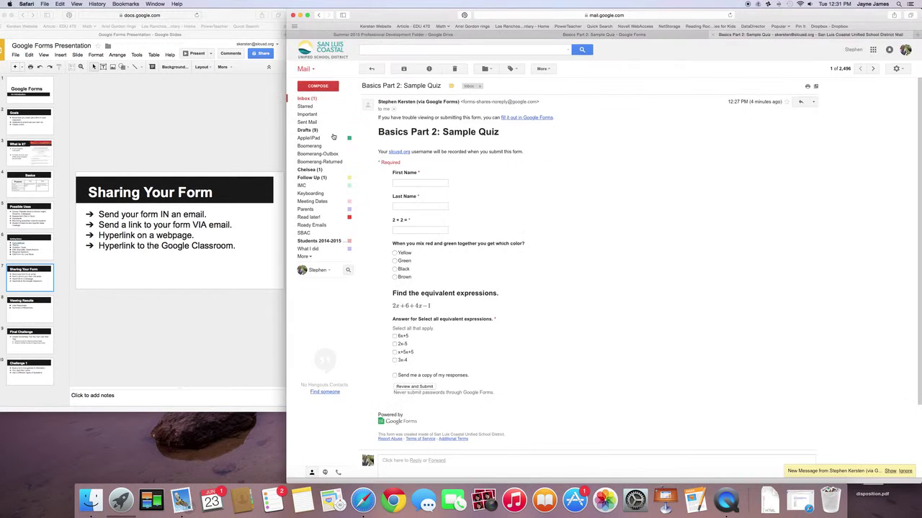
click(315, 99)
click(414, 85)
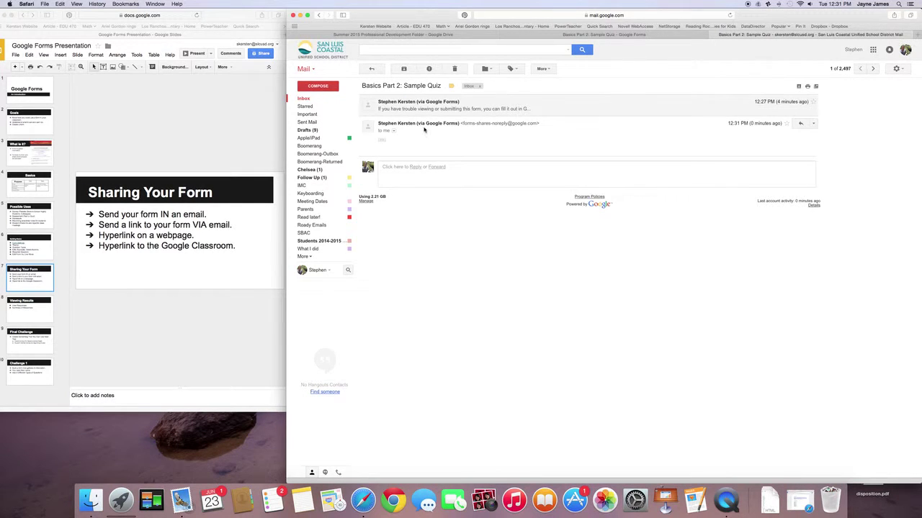
click(428, 109)
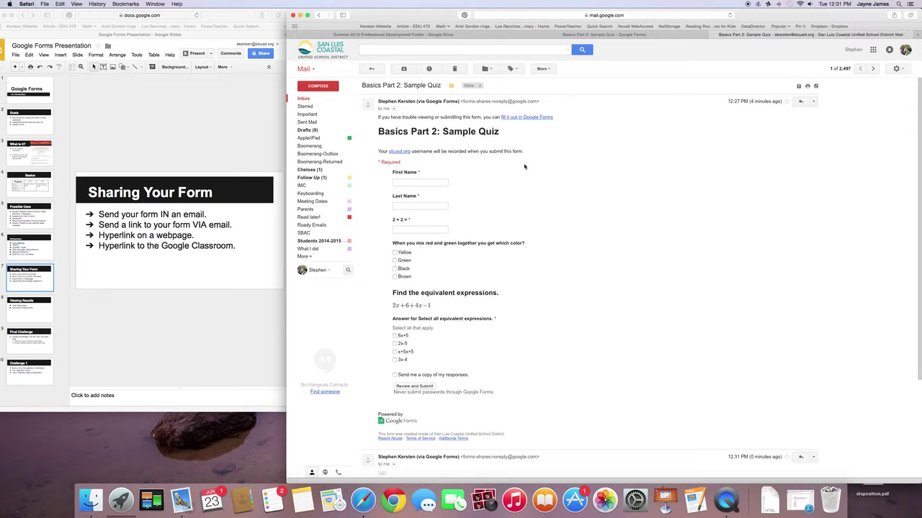
scroll(524, 165, down, 1)
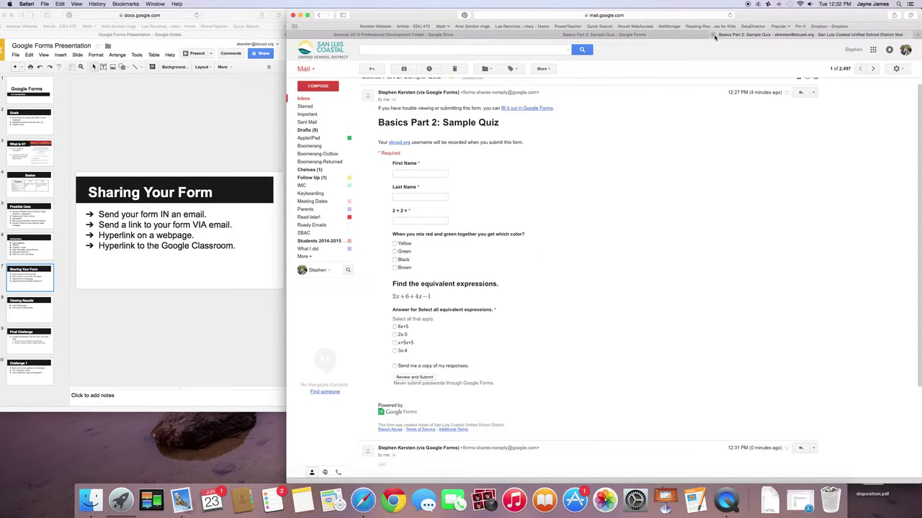
click(303, 99)
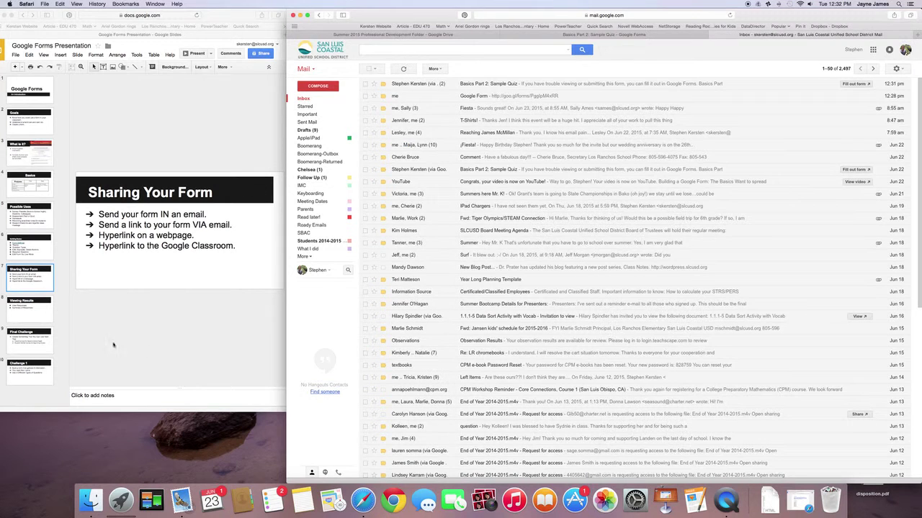
Step: Switch back to the quiz in Google Forms and generate a short URL as its link to share
click(107, 225)
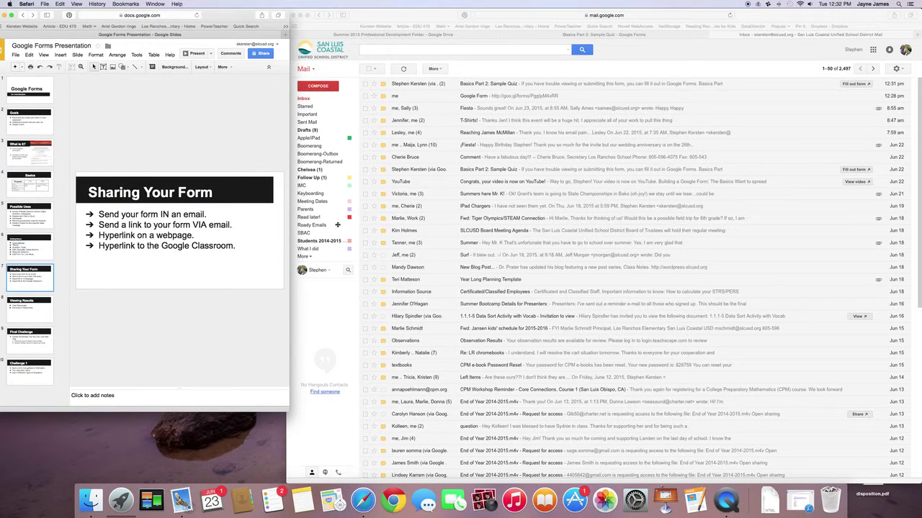
click(617, 35)
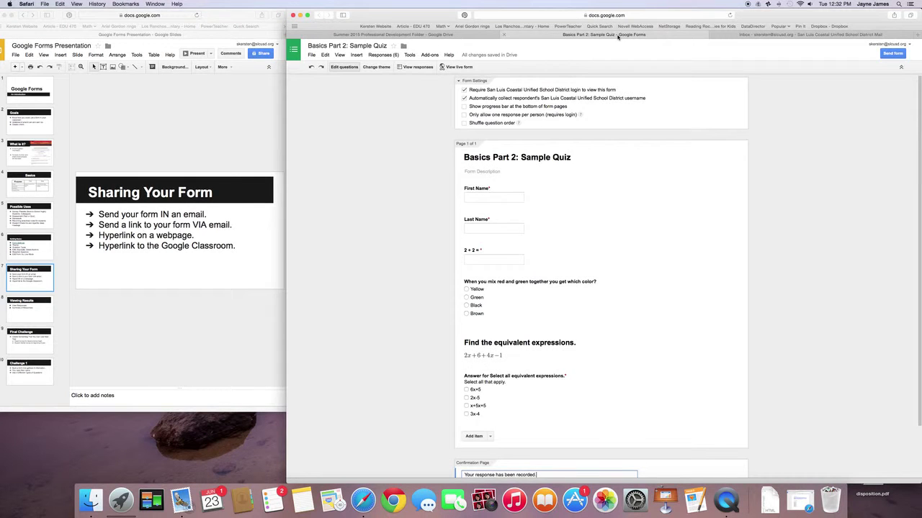
scroll(625, 191, down, 1)
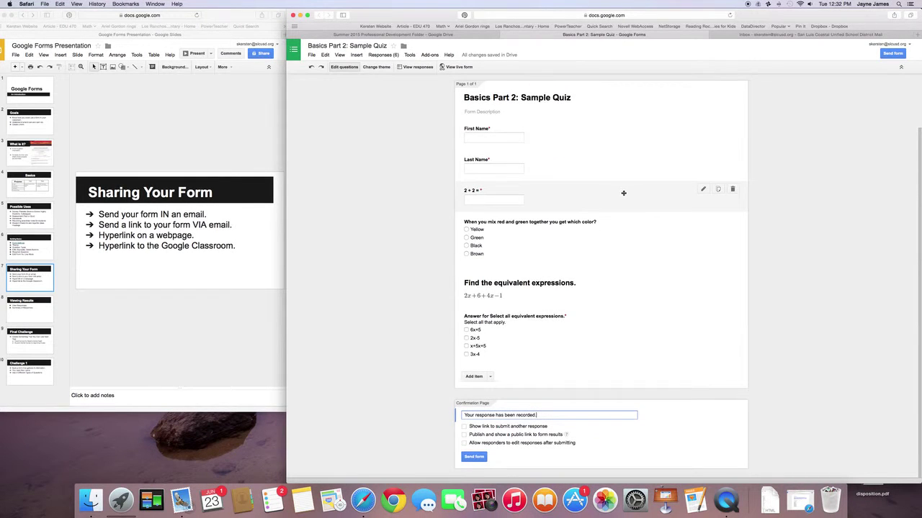
click(480, 458)
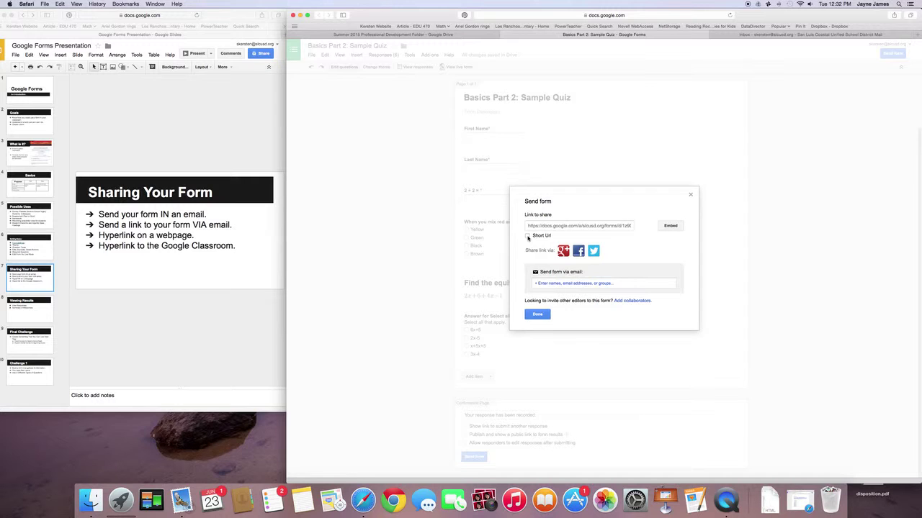
click(528, 237)
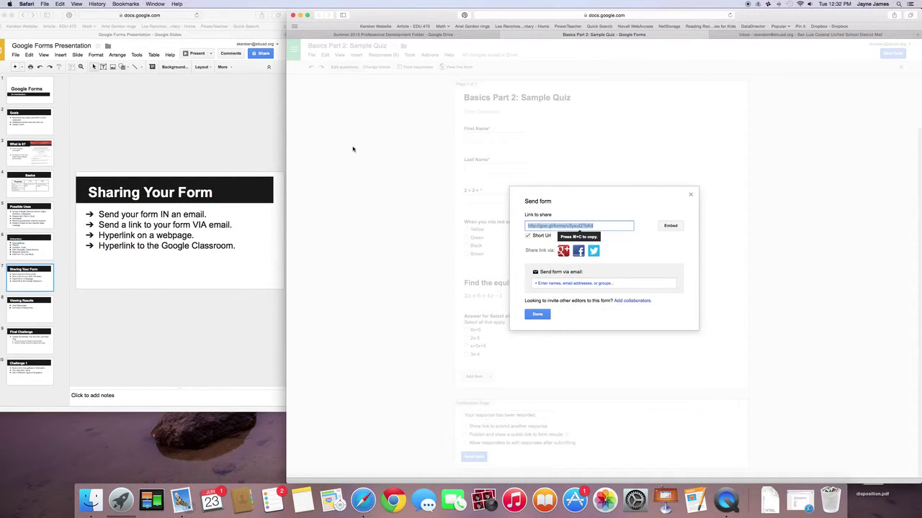
Step: In Gmail, send the recipient a new email with the subject "Google Form" and the form's short link as the message
click(757, 37)
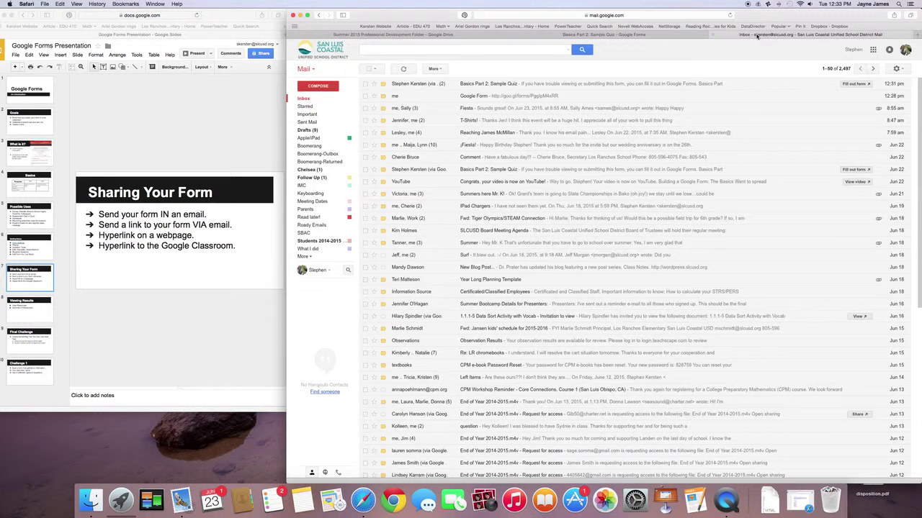
click(318, 86)
text(steph)
key(Return)
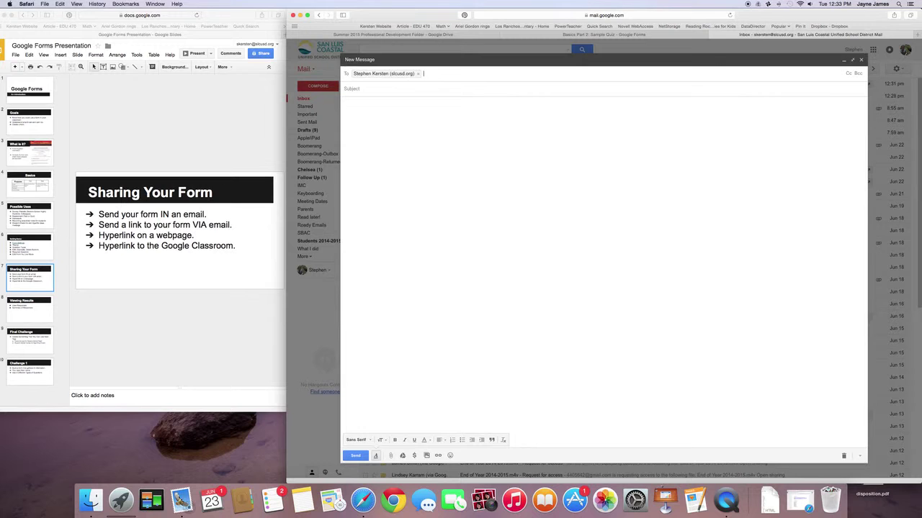
text(Google Form)
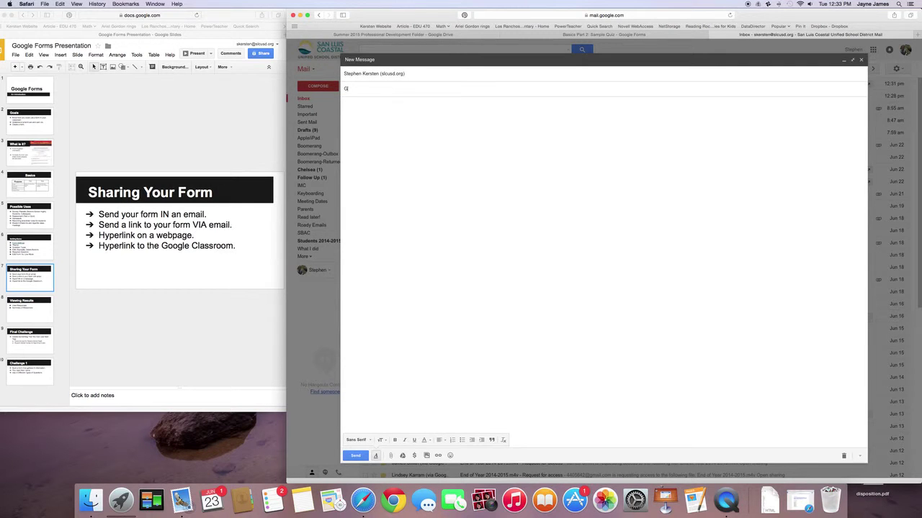
key(Return)
text(http://goo.gl/forms/v3yxuQToK4)
click(355, 455)
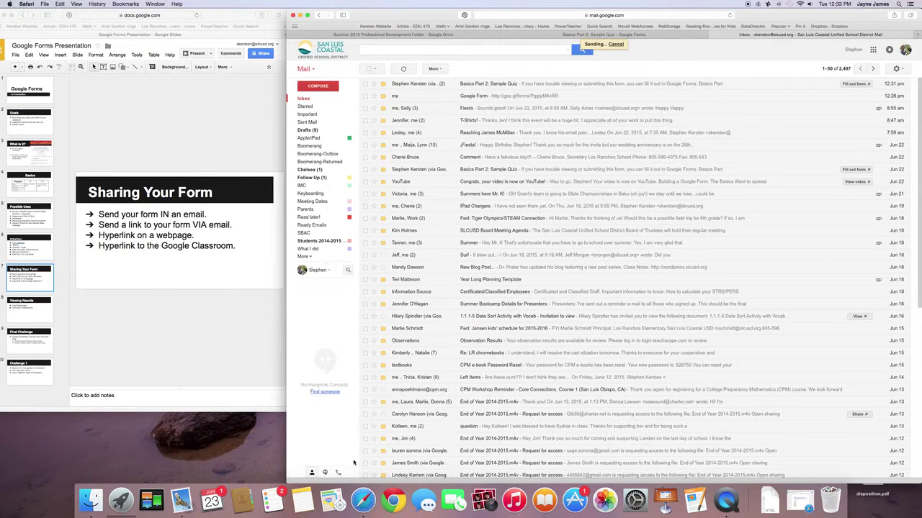
Step: Open the received Google Form email and follow its link to view the live quiz
click(314, 98)
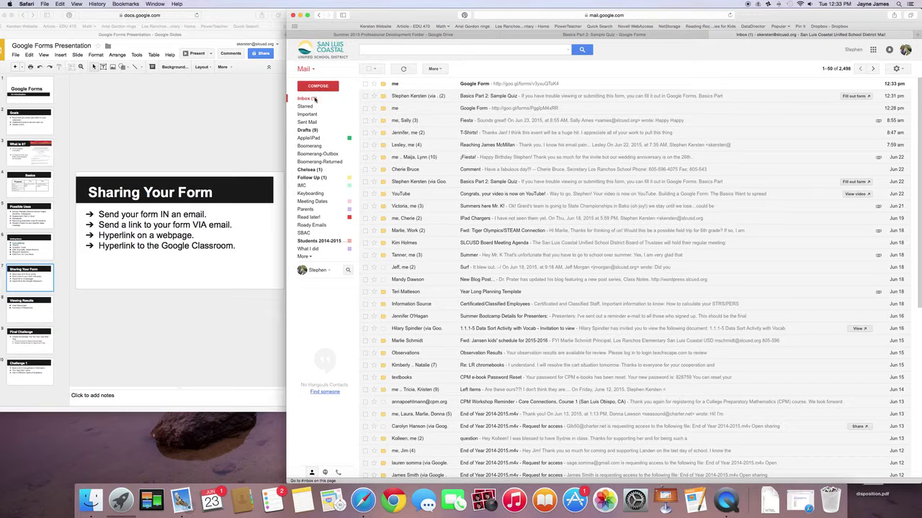
click(435, 85)
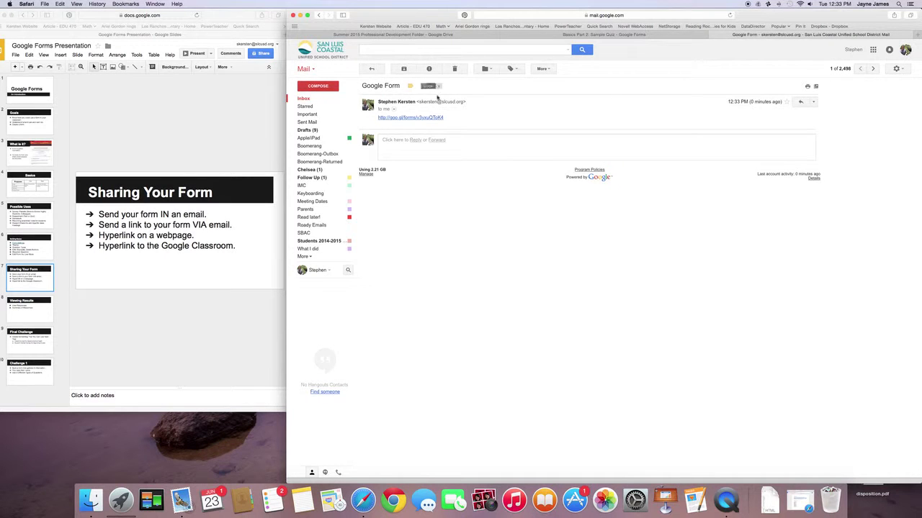
click(411, 118)
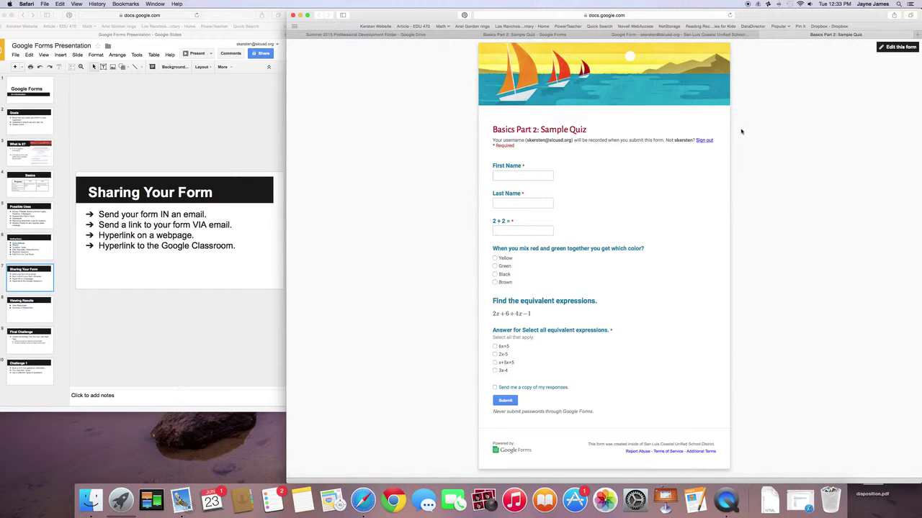
Step: Return to the inbox and review the Basics Part 2: Sample Quiz email with the embedded form for comparison
click(677, 34)
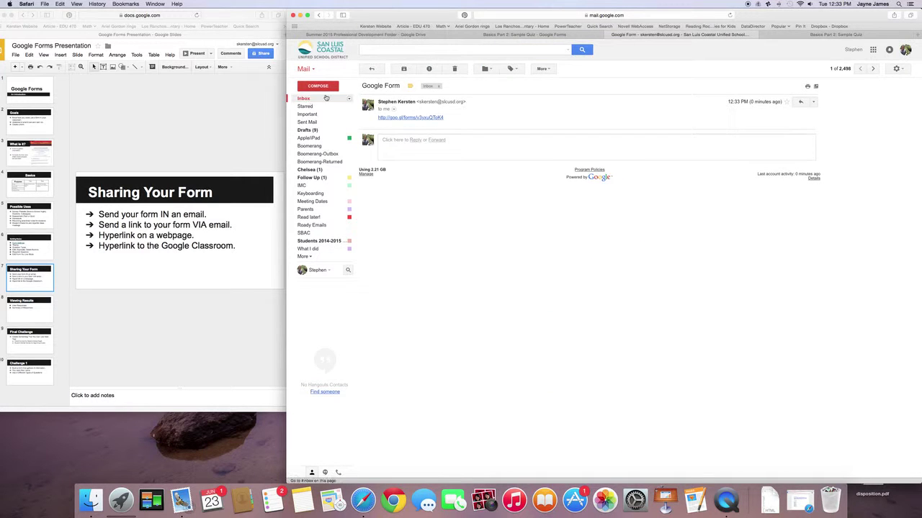
click(371, 69)
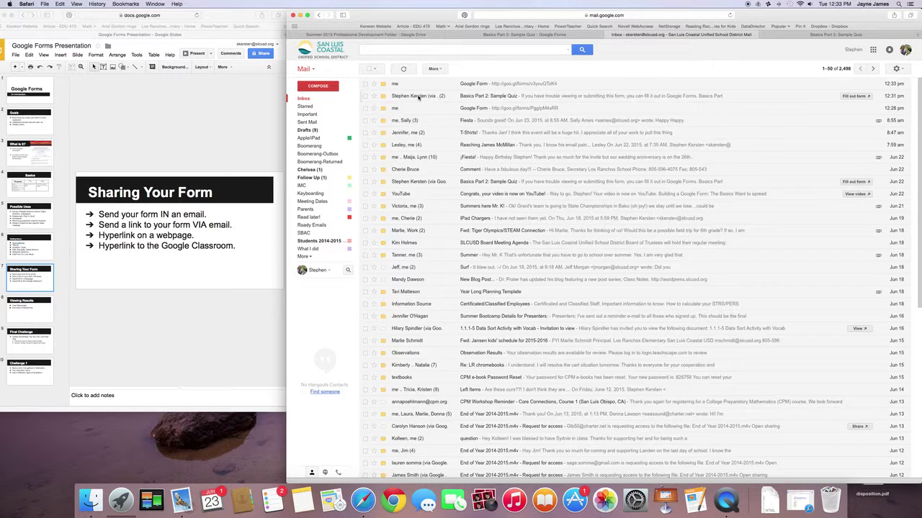
click(421, 96)
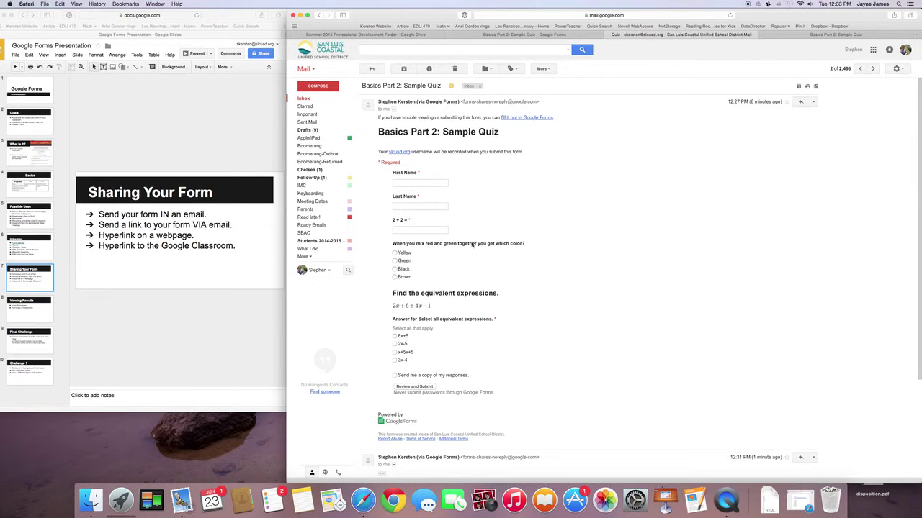
scroll(472, 250, down, 1)
scroll(470, 229, up, 1)
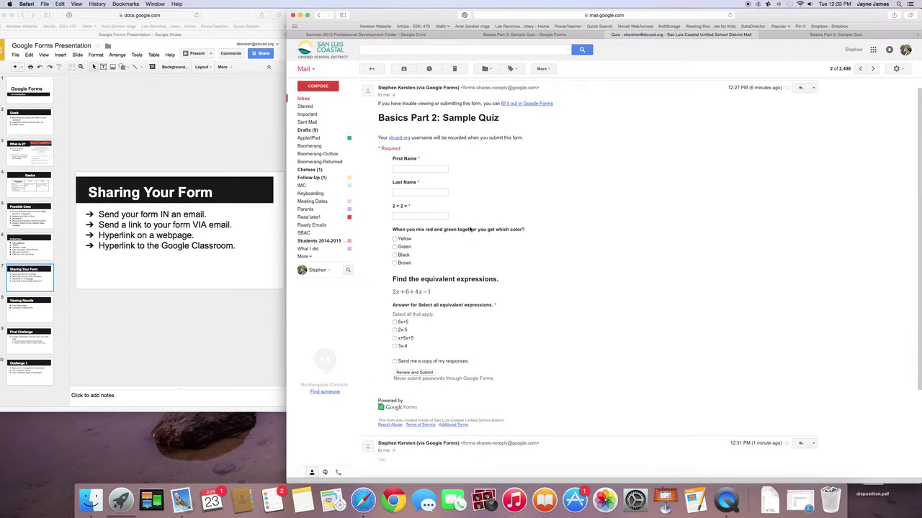
Step: Close the email and live quiz pages to return to the quiz's Send form dialog and copy its short link
click(514, 106)
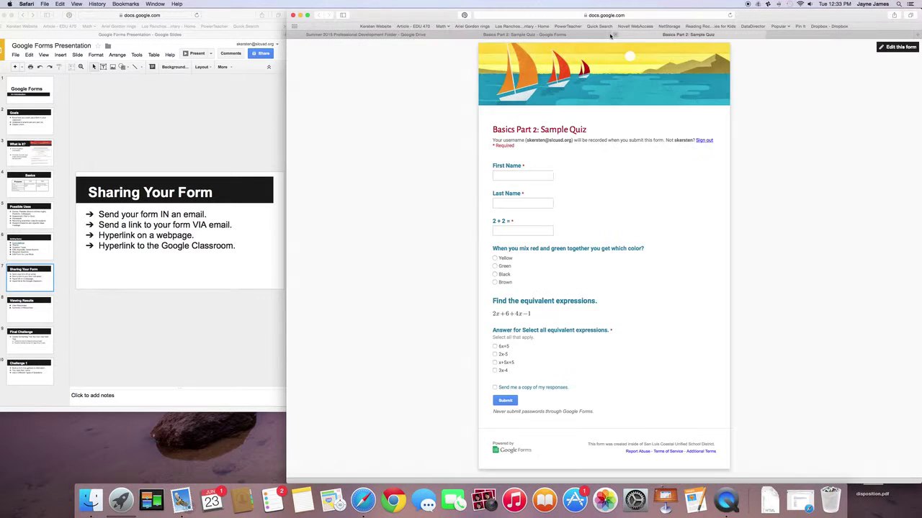
click(609, 35)
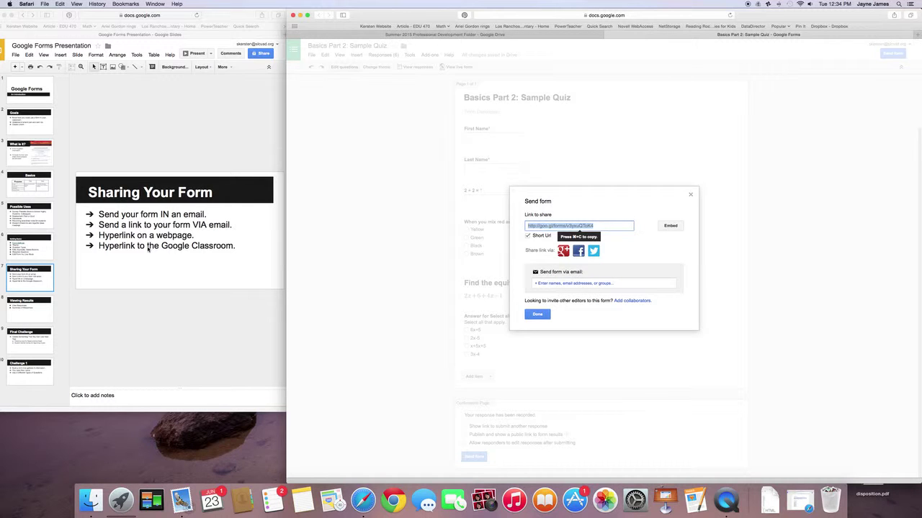
click(623, 236)
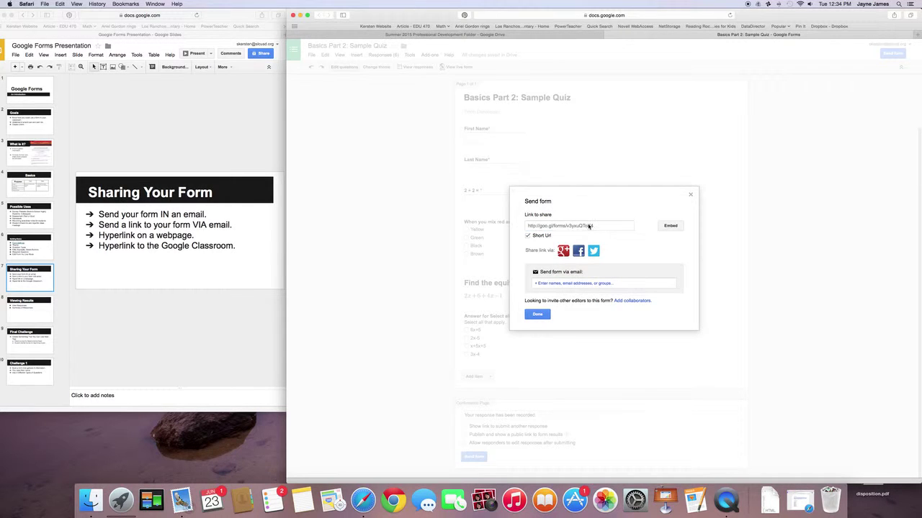
click(589, 226)
right_click(581, 228)
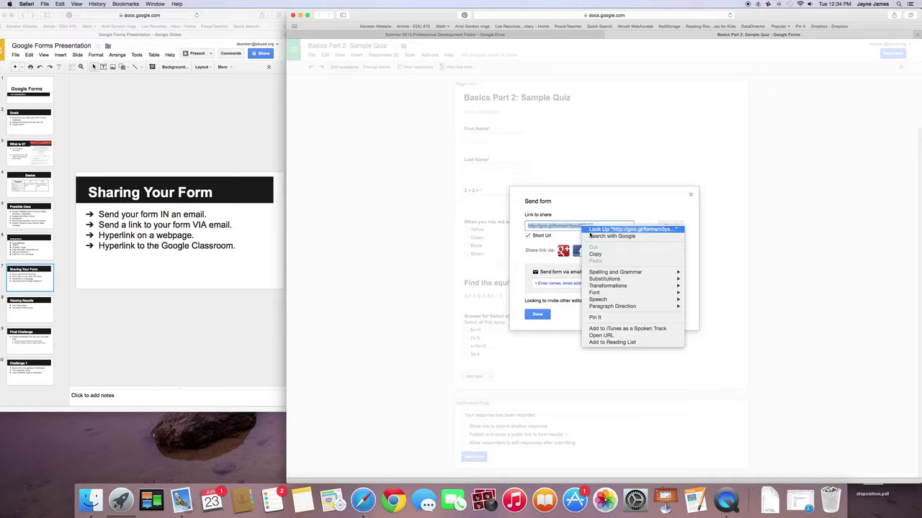
click(590, 255)
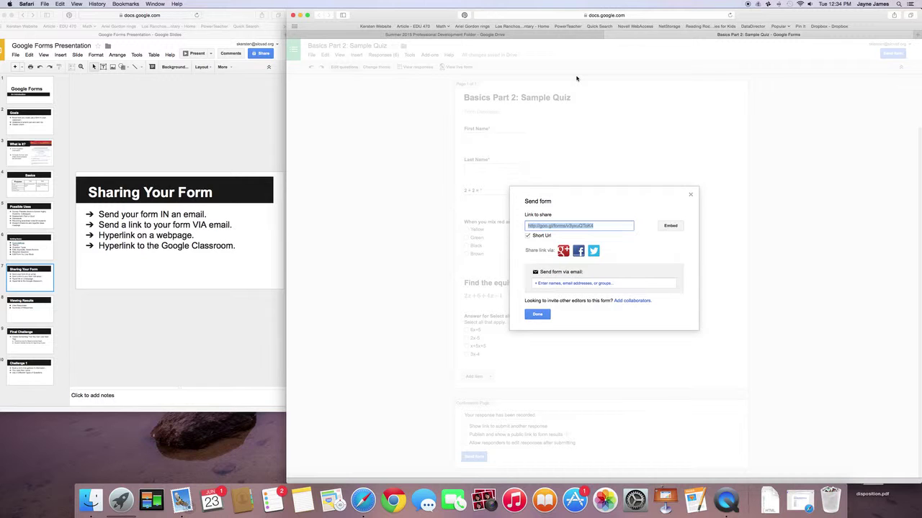
Step: Go to classroom.google.com in a new browser tab and open the Room 10 class
key(super+t)
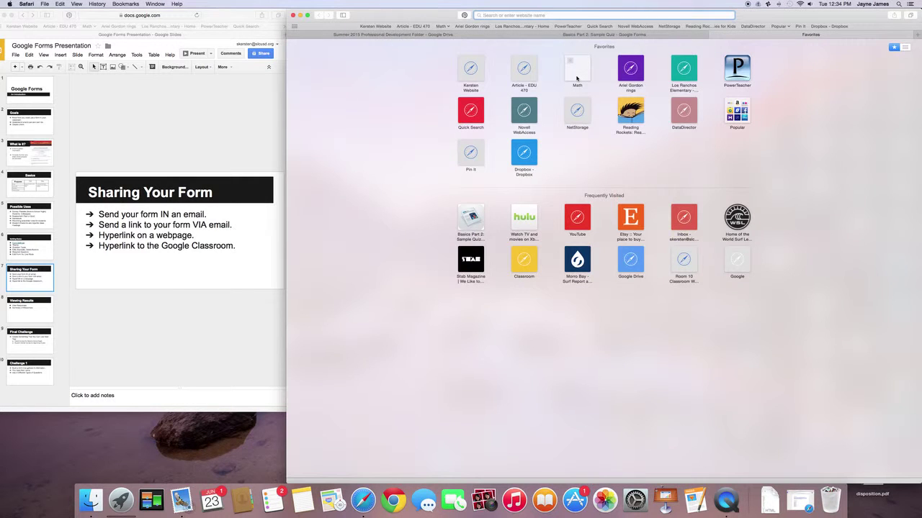
text(classroom.google.com/)
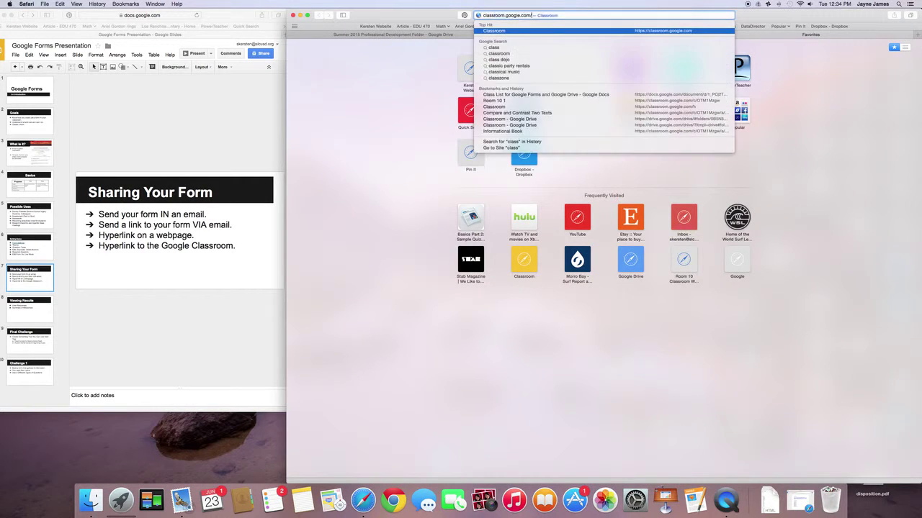
key(Return)
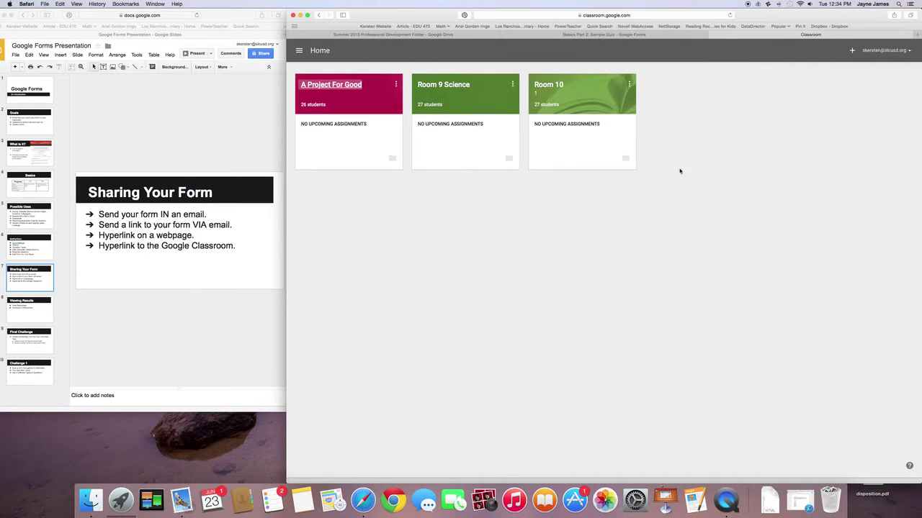
click(553, 87)
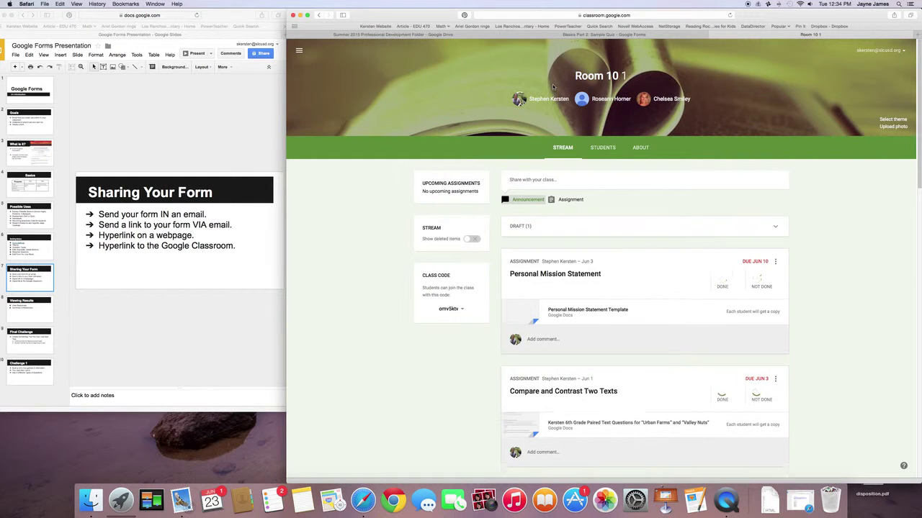
Step: Create a class assignment titled "Sample Google Form" and enter the copied short form link as its link attachment
click(567, 200)
text(Sa)
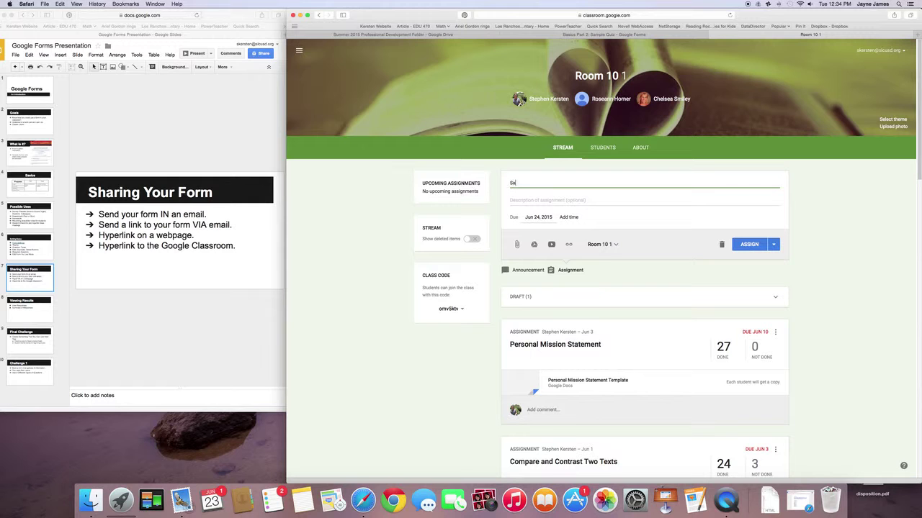
text(mple Google Form)
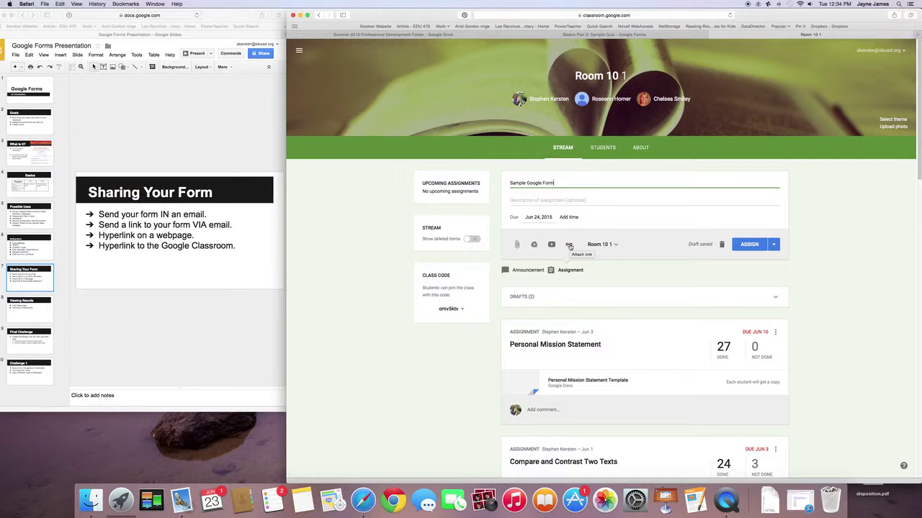
click(568, 245)
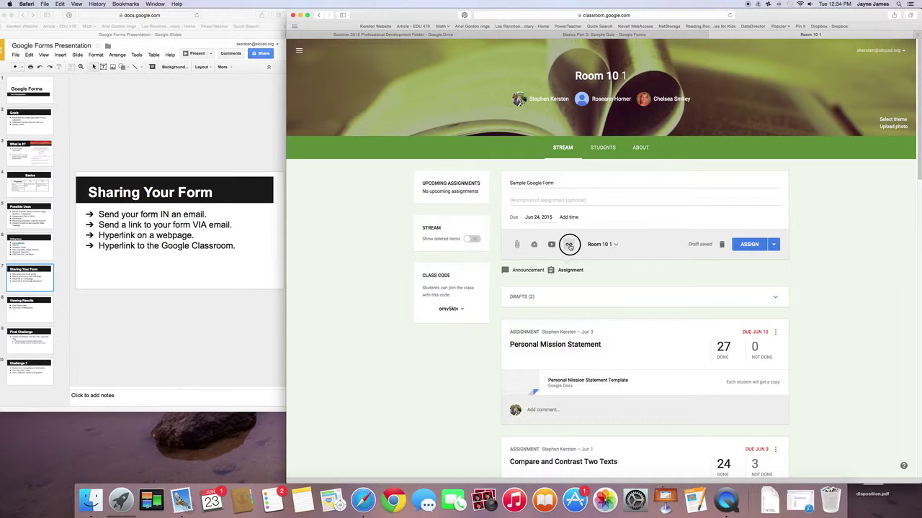
key(super+v)
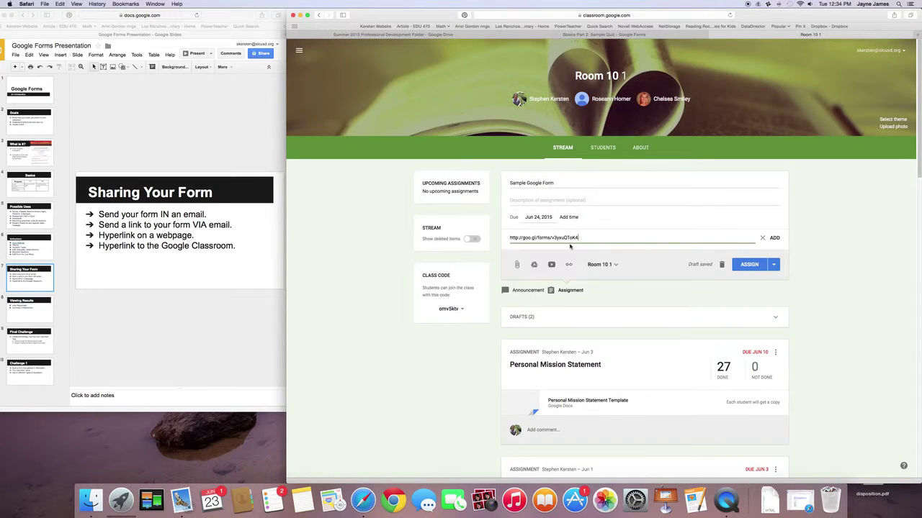